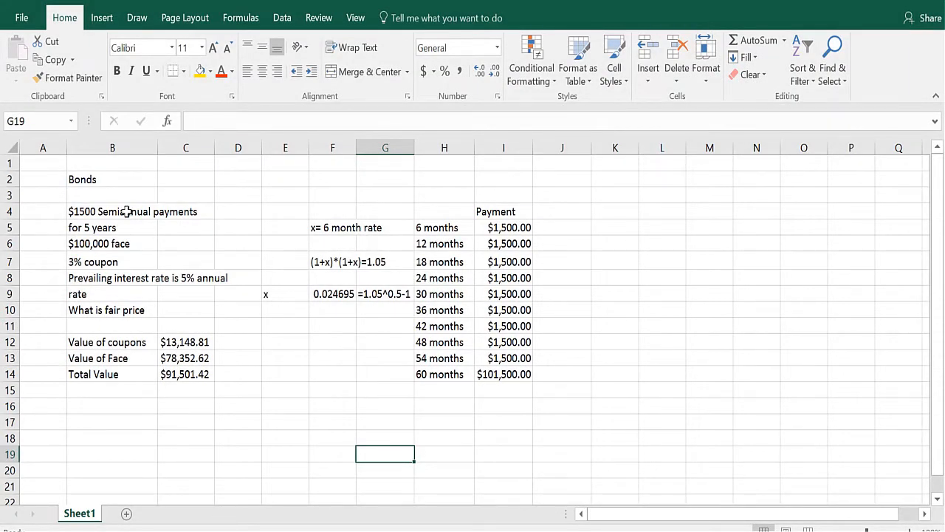
# Examine the bond description, the payment schedule and the six-month rate formula.
pyautogui.click(163, 228)
pyautogui.click(112, 244)
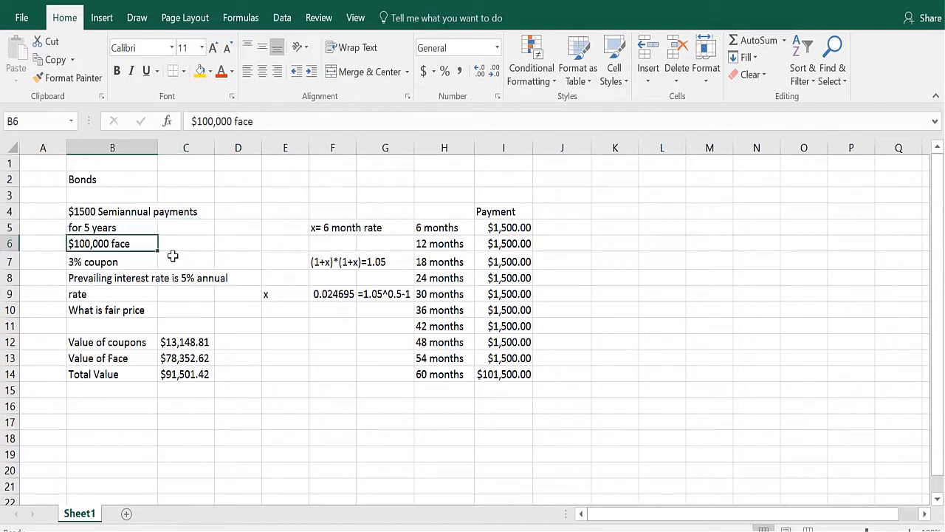
pyautogui.click(150, 257)
pyautogui.click(147, 243)
pyautogui.click(137, 226)
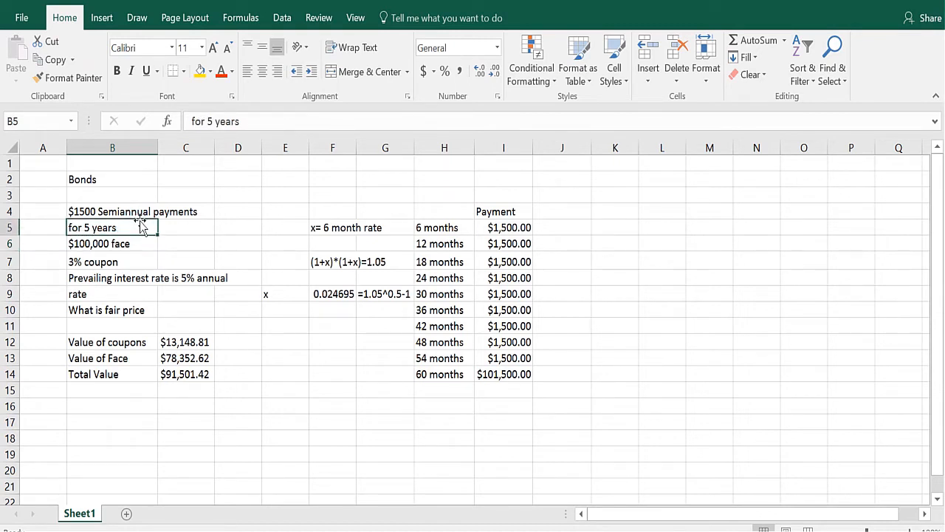
pyautogui.click(492, 228)
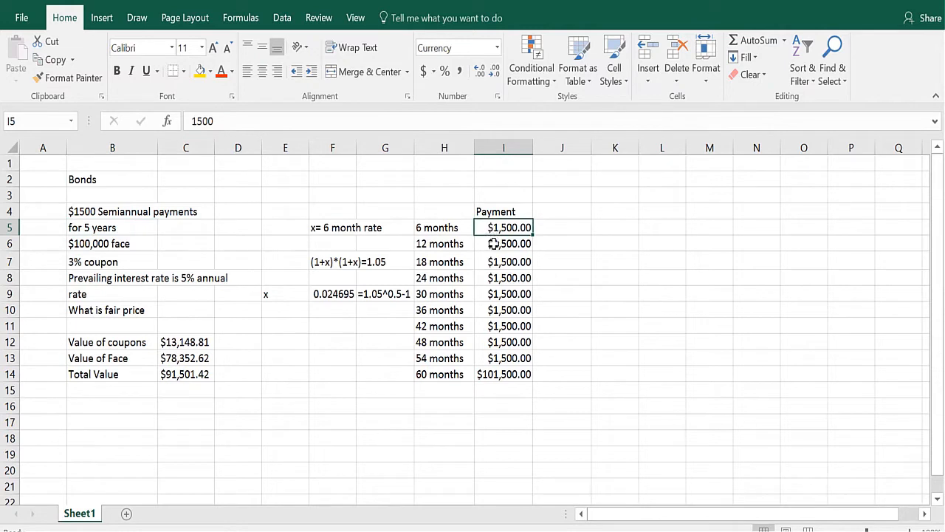
pyautogui.click(493, 243)
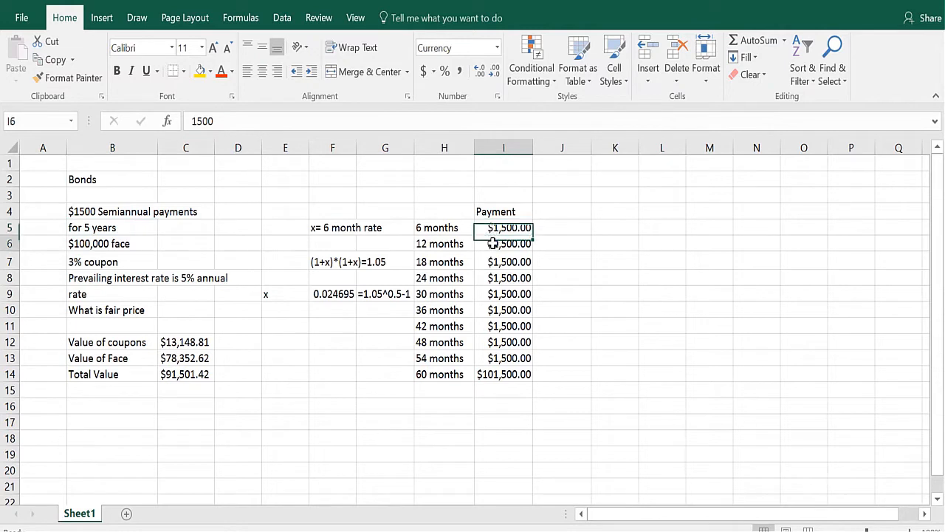
pyautogui.click(479, 374)
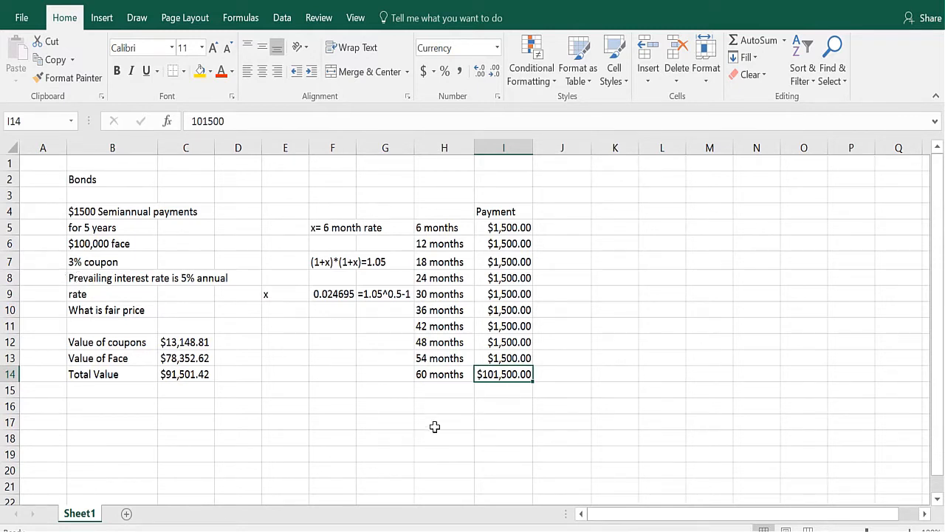
pyautogui.click(515, 406)
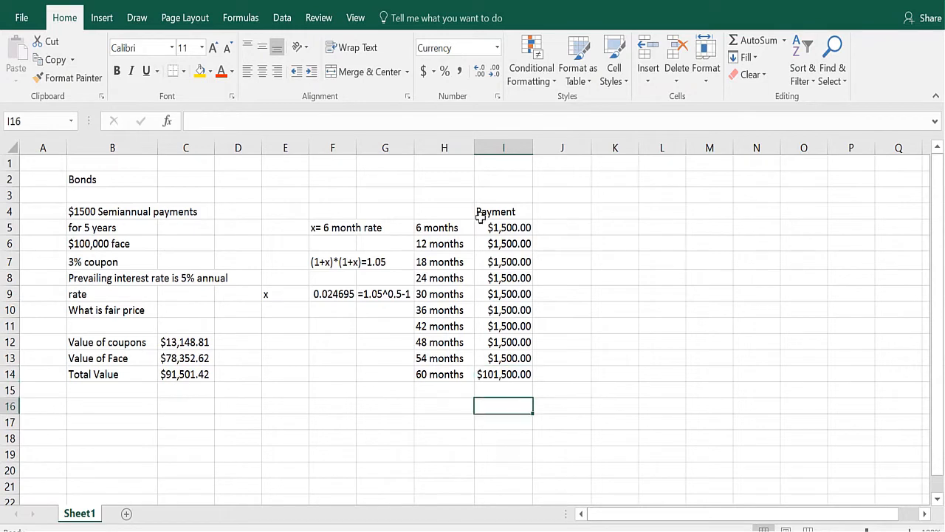
pyautogui.click(499, 231)
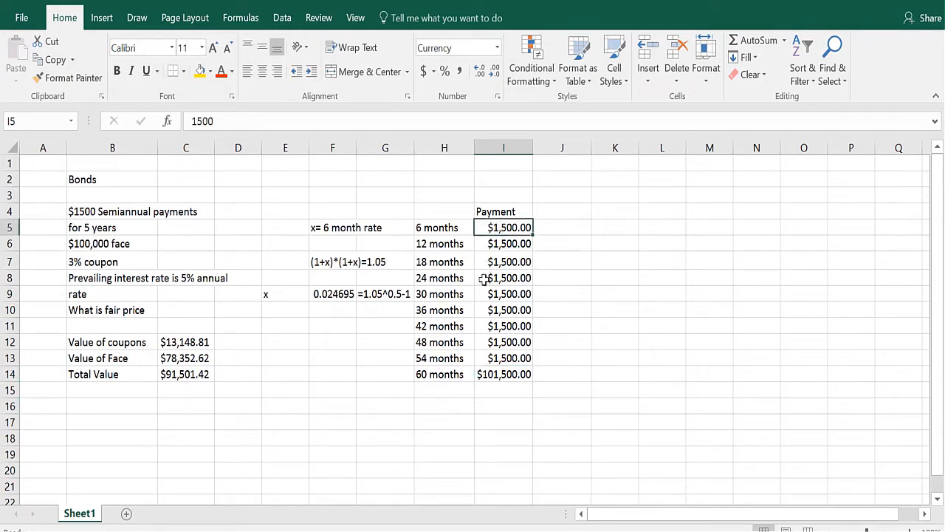
pyautogui.click(510, 374)
pyautogui.click(424, 226)
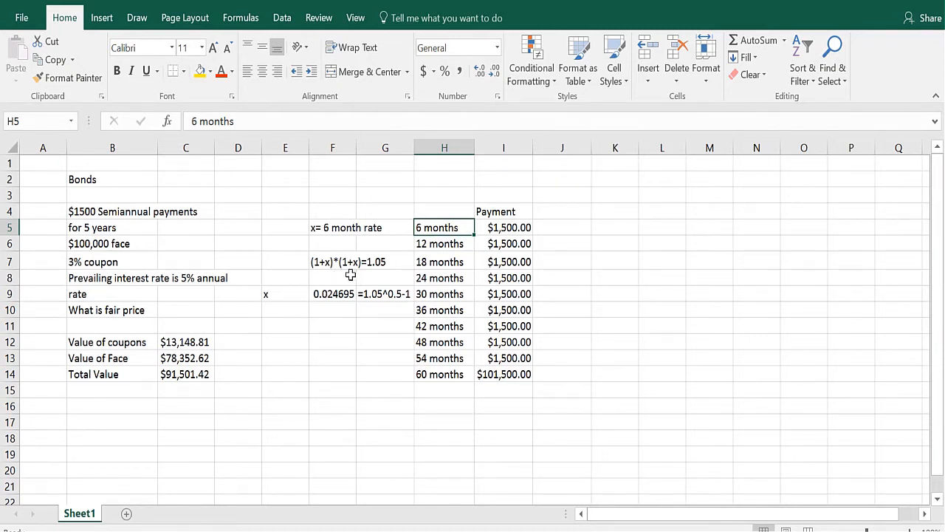
pyautogui.click(332, 294)
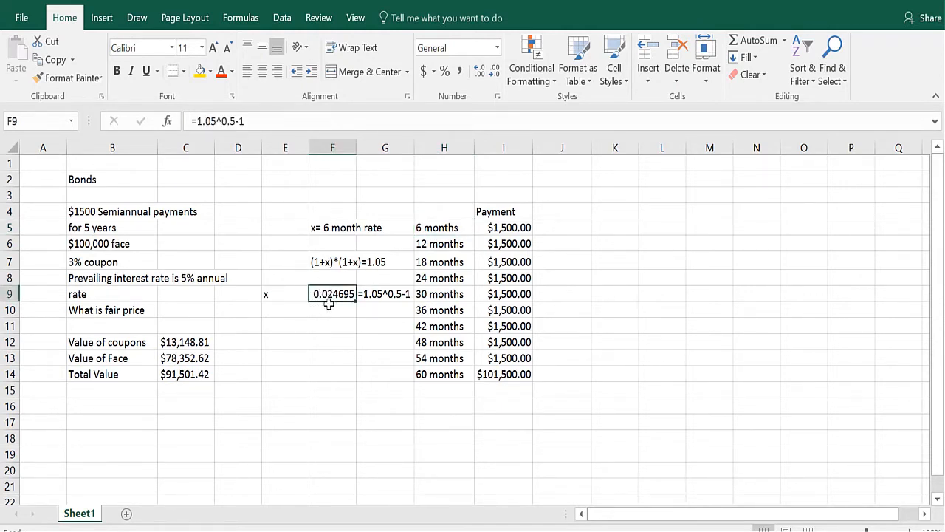
# Enter an NPV formula in H16 using the rate in F9 and the payments I5:I14.
pyautogui.click(438, 403)
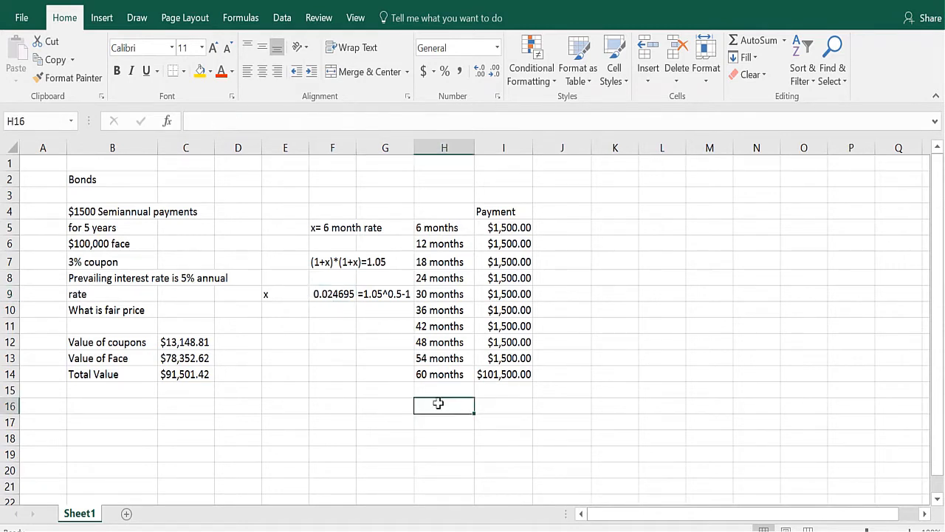
pyautogui.write('=npv(')
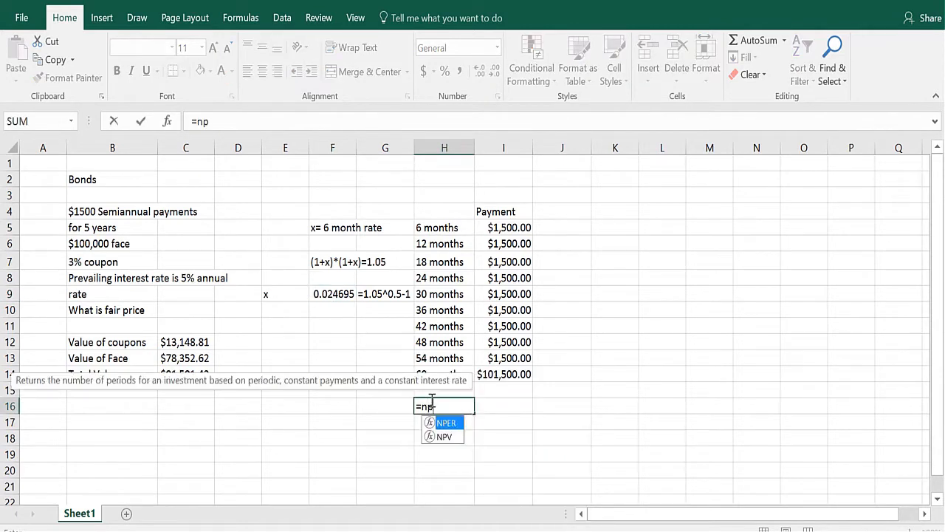
pyautogui.click(333, 295)
pyautogui.write(',')
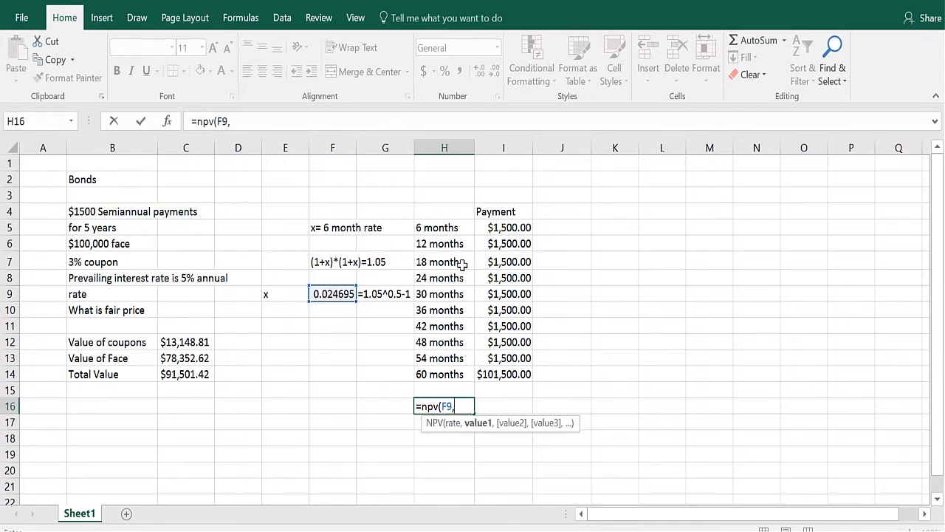
pyautogui.moveTo(500, 235); pyautogui.dragTo(500, 357)
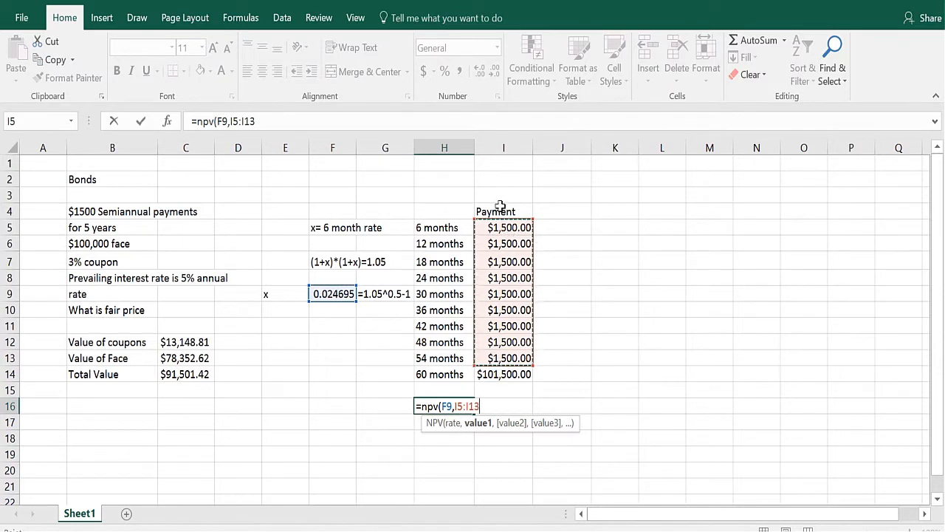
pyautogui.moveTo(500, 232); pyautogui.dragTo(498, 373)
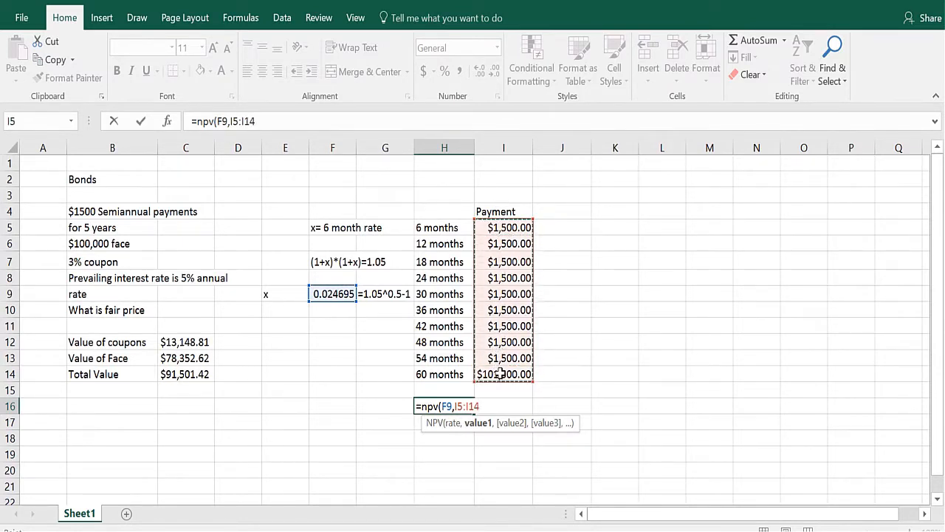
pyautogui.write(')')
pyautogui.press('Return')
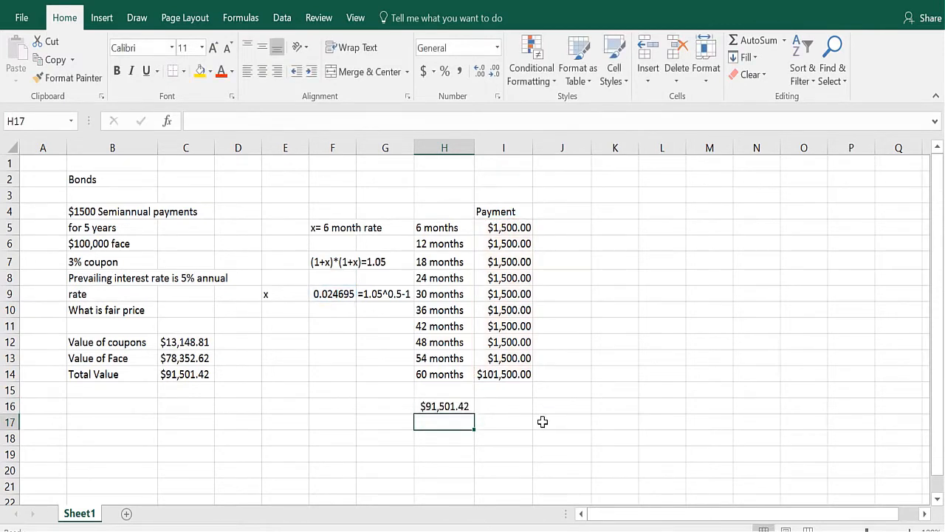
# Show the NPV formula's text next to it in I16 with FORMULATEXT referencing H16.
pyautogui.click(492, 409)
pyautogui.write('=form')
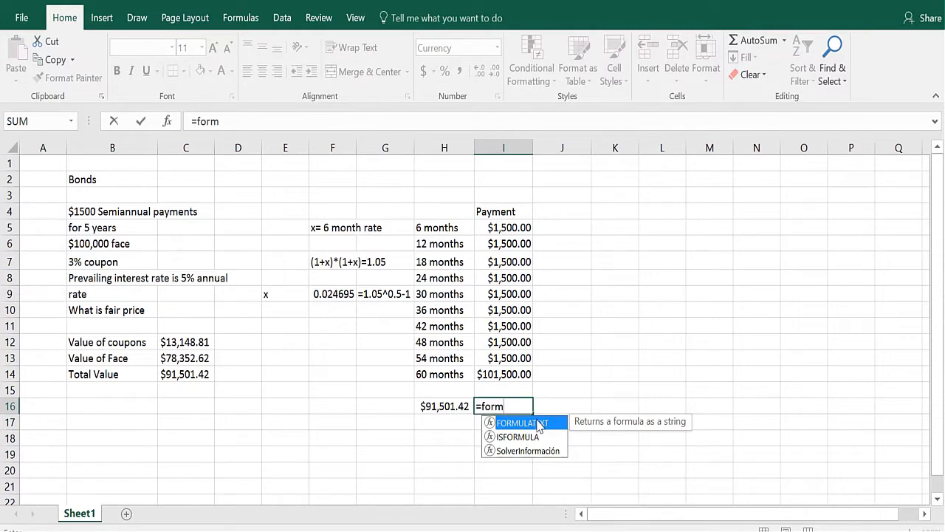
pyautogui.doubleClick(538, 427)
pyautogui.click(433, 407)
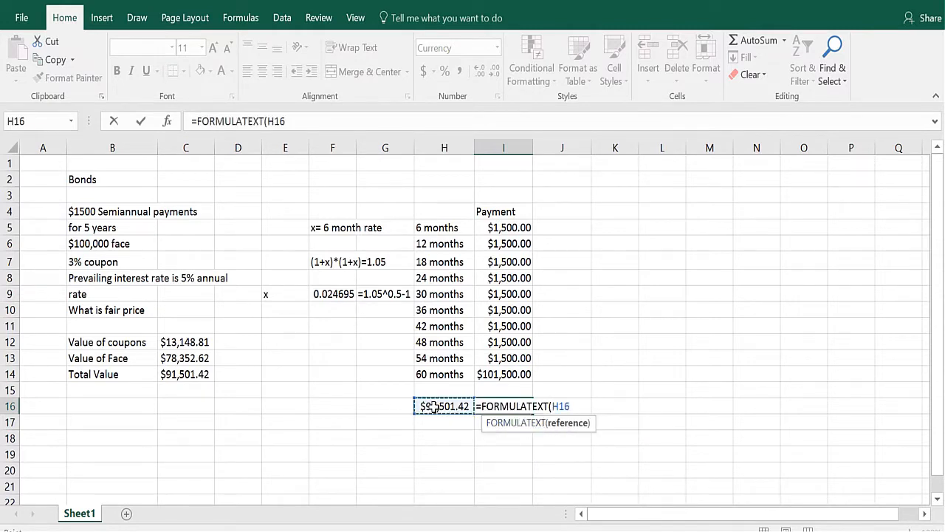
pyautogui.write(')')
pyautogui.press('Return')
pyautogui.click(434, 406)
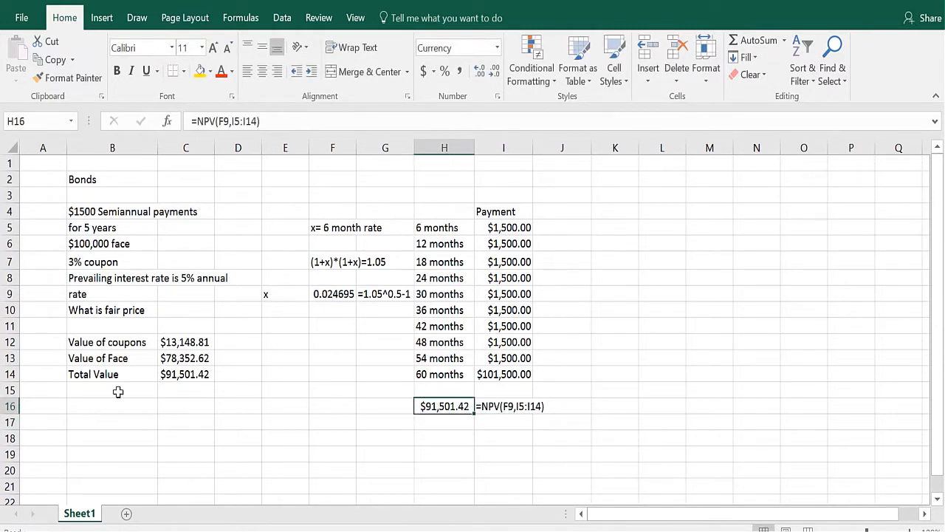
# Add the labels "Coupon Value" and "Face Value" in B17 and B18.
pyautogui.click(104, 390)
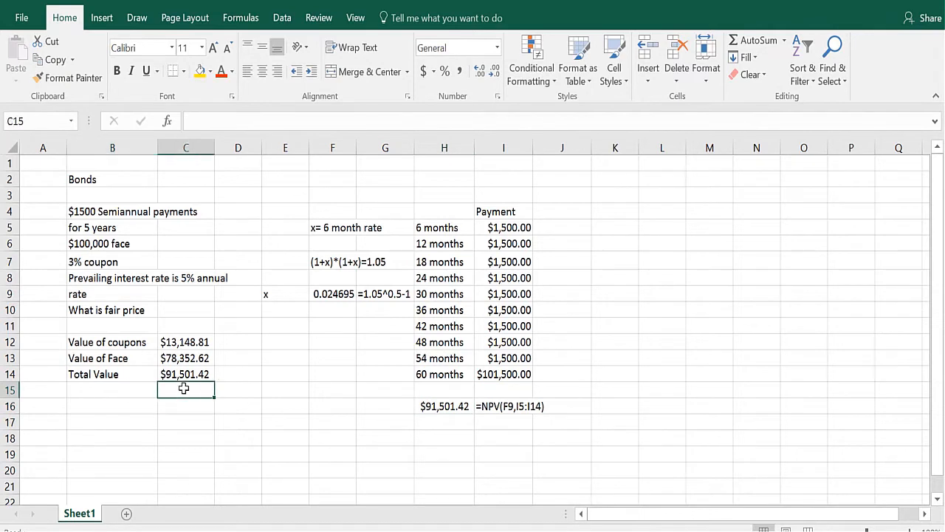
pyautogui.click(105, 419)
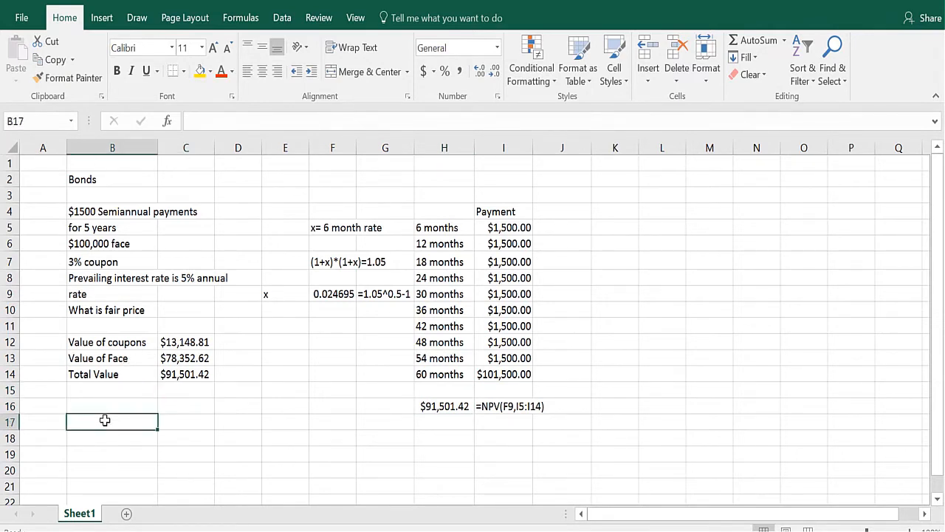
pyautogui.write('COu')
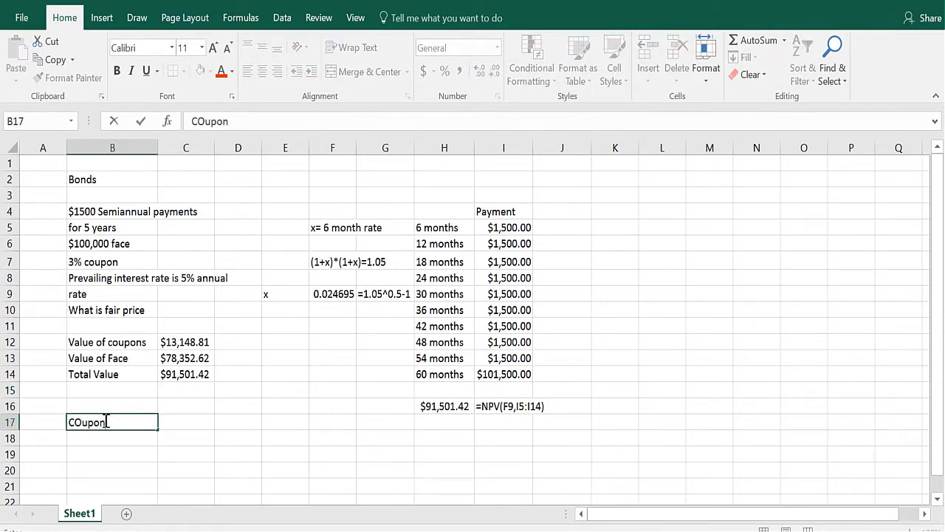
pyautogui.write('pon ')
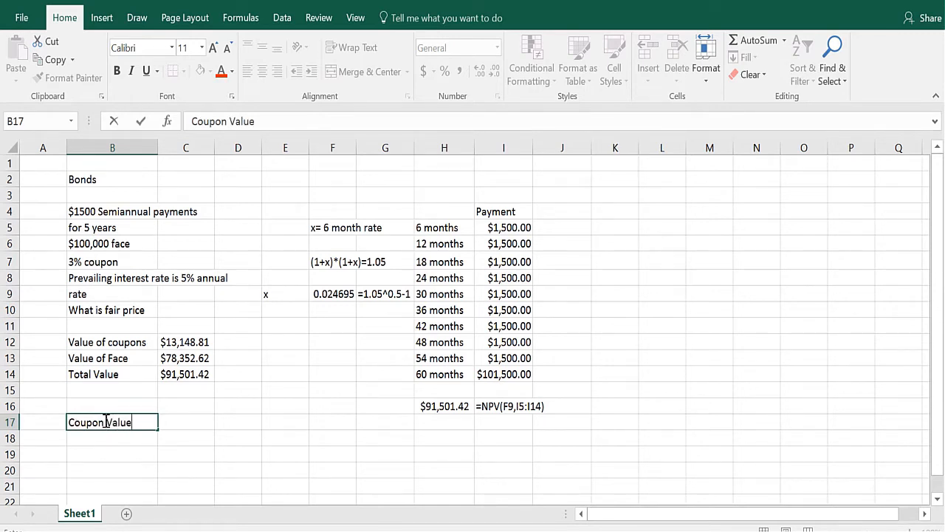
pyautogui.write('Value')
pyautogui.press('Return')
pyautogui.write('Fac')
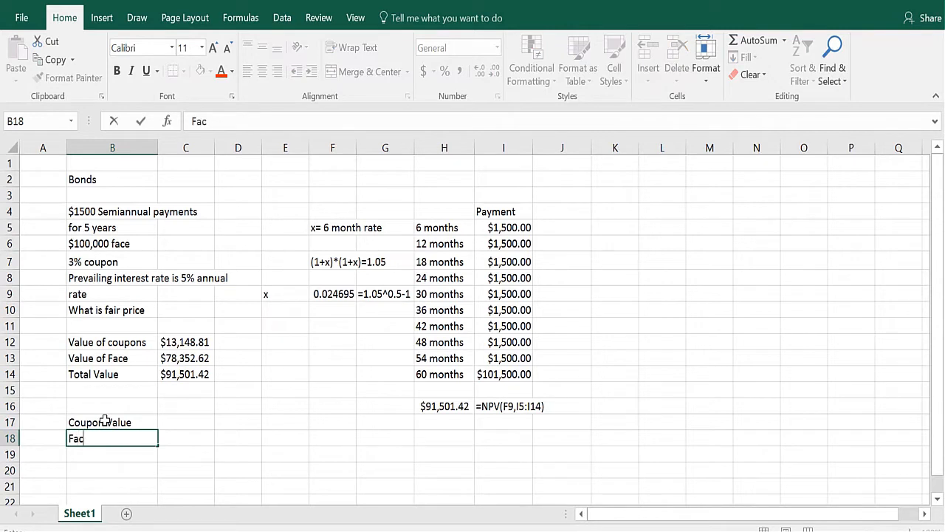
pyautogui.write('e Value')
pyautogui.press('Return')
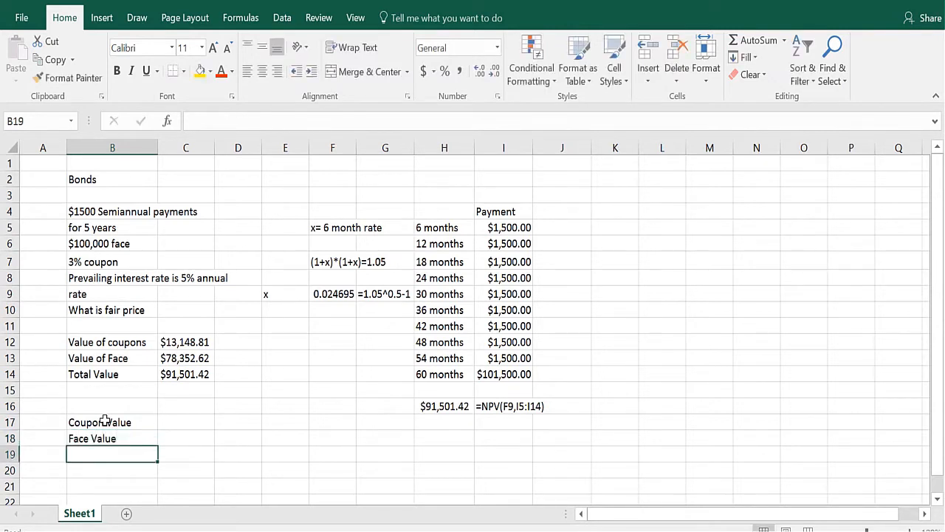
# Enter =PV(F9,10,-1500,0,0) in C17 to value the coupons.
pyautogui.click(189, 417)
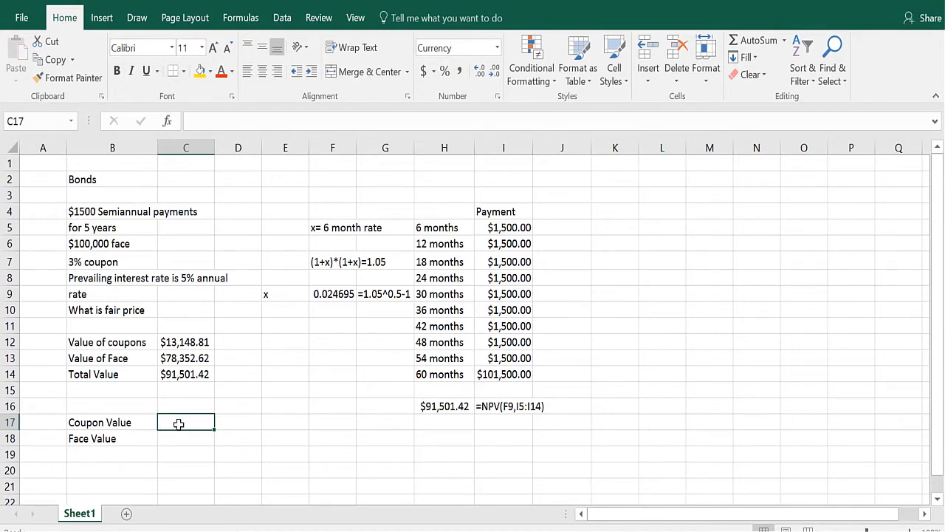
pyautogui.write('=pv(')
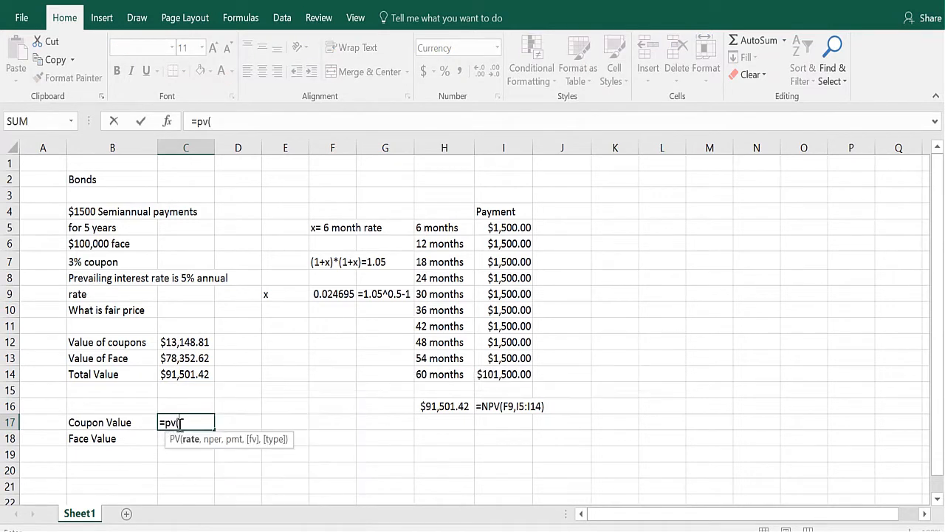
pyautogui.click(345, 295)
pyautogui.write(',10')
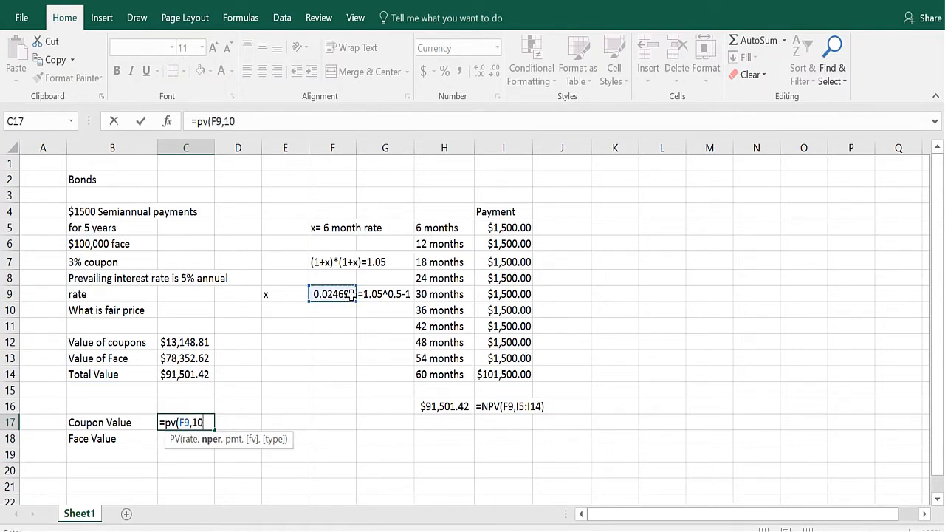
pyautogui.write(',')
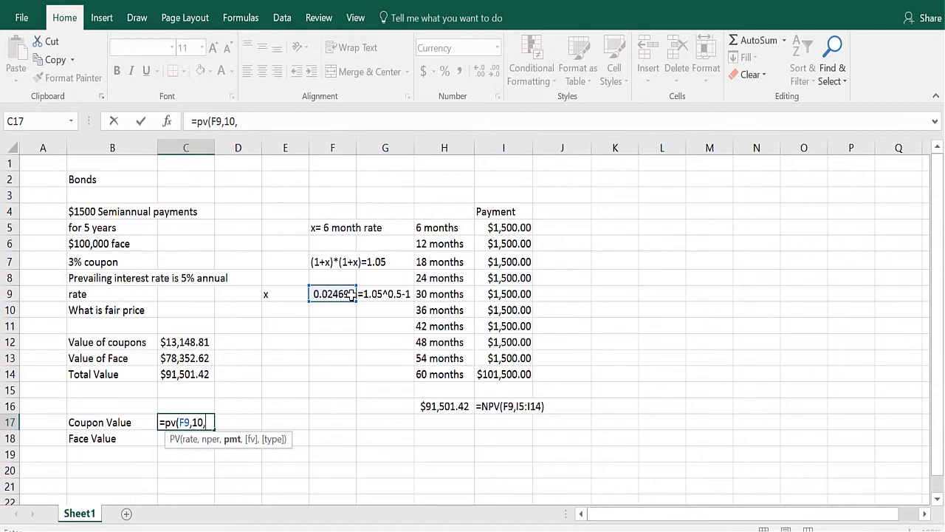
pyautogui.write('-1500,')
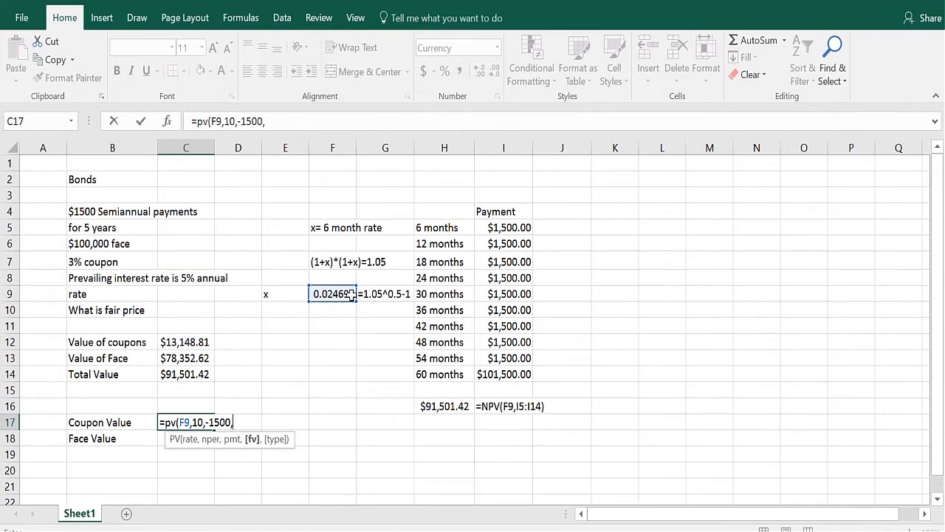
pyautogui.write('0,0,')
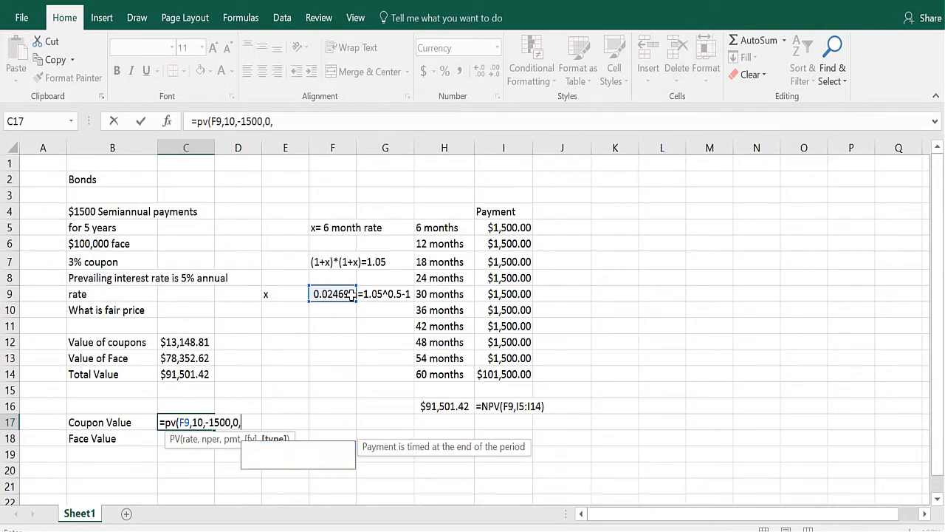
pyautogui.write(')')
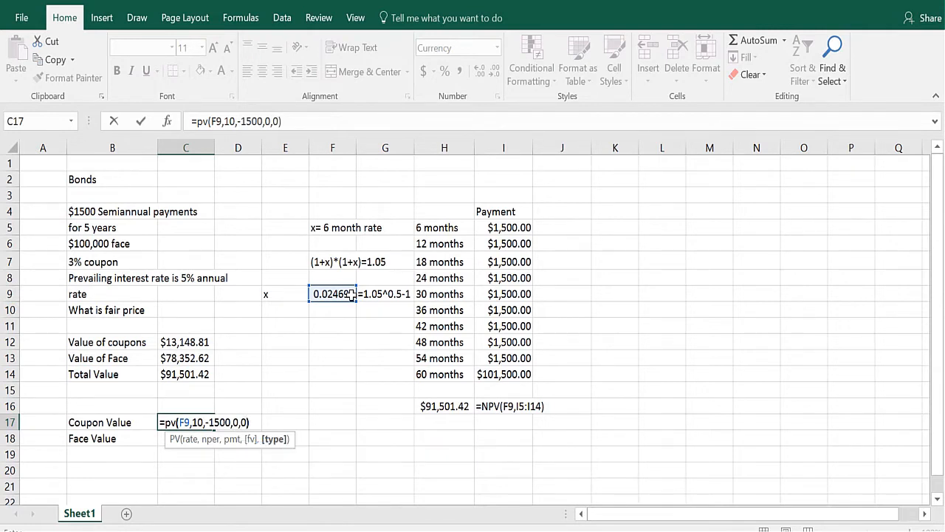
pyautogui.press('Return')
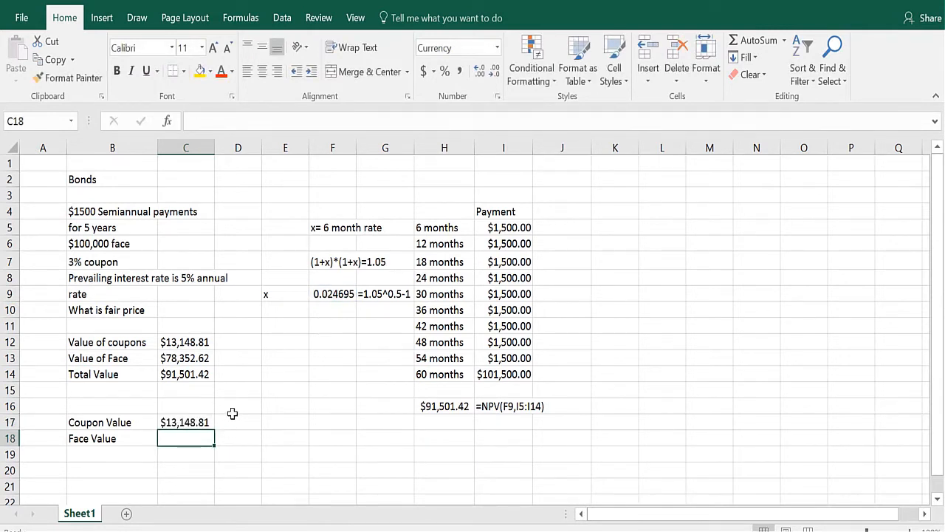
# Display the coupon formula's text in D17 with FORMULATEXT referencing C17.
pyautogui.click(232, 422)
pyautogui.write('=form')
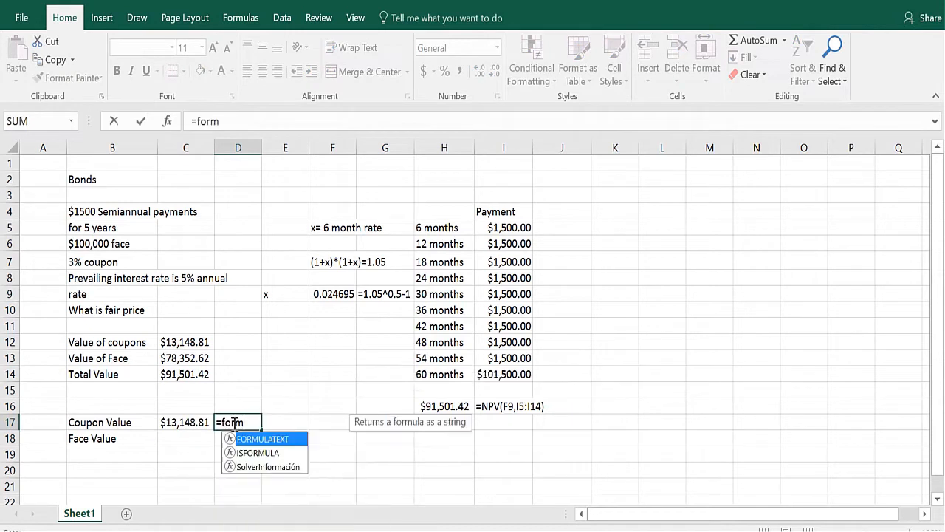
pyautogui.doubleClick(272, 439)
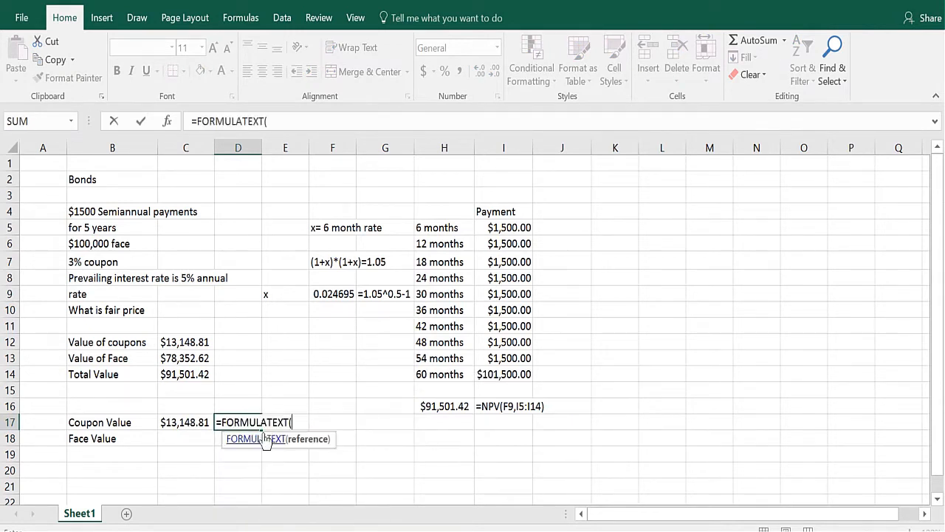
pyautogui.click(180, 422)
pyautogui.write(')')
pyautogui.hotkey('ctrl', 'Return')
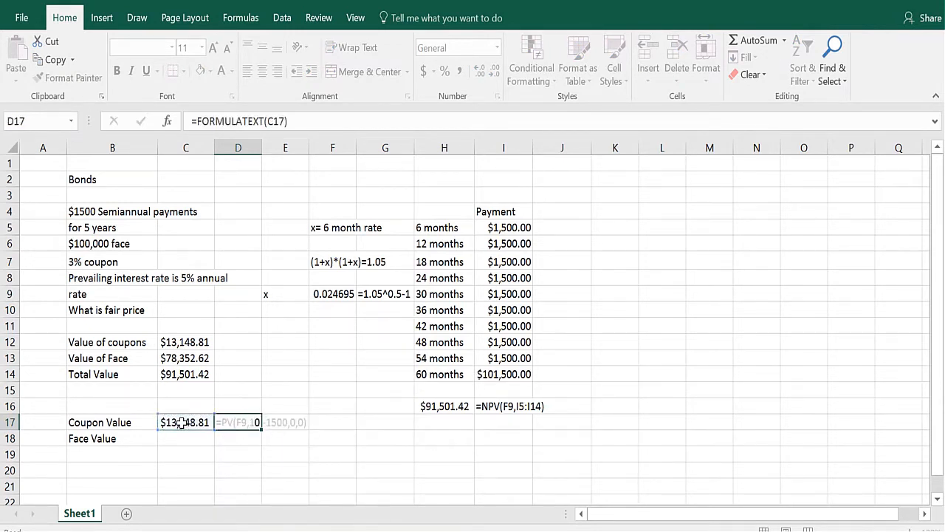
# Enter =PV(F9,10,0,-100000,0) in C18 to value the face amount.
pyautogui.press('Return')
pyautogui.click(171, 436)
pyautogui.write('=')
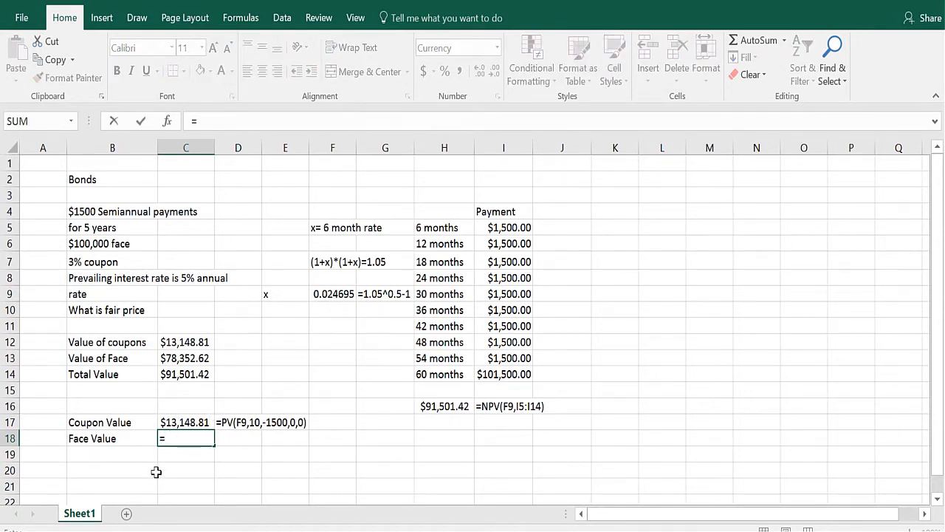
pyautogui.write('pv(')
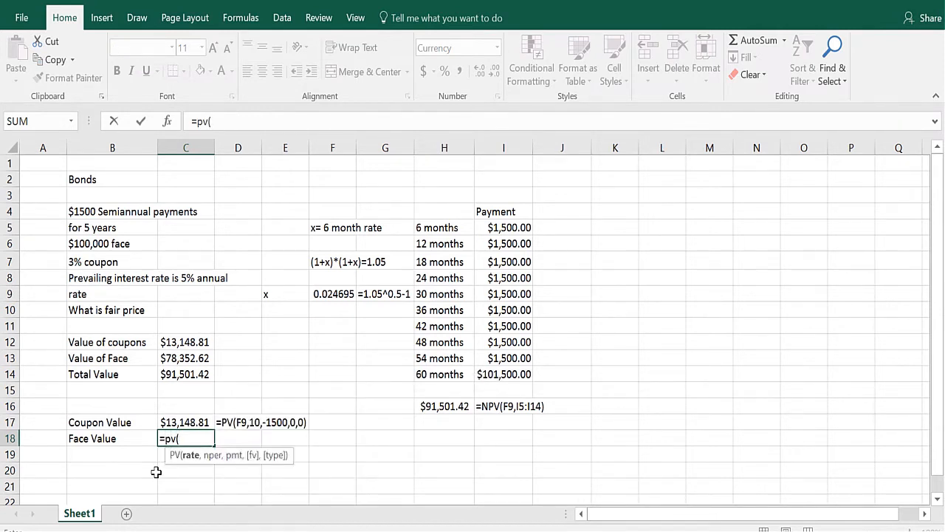
pyautogui.click(337, 295)
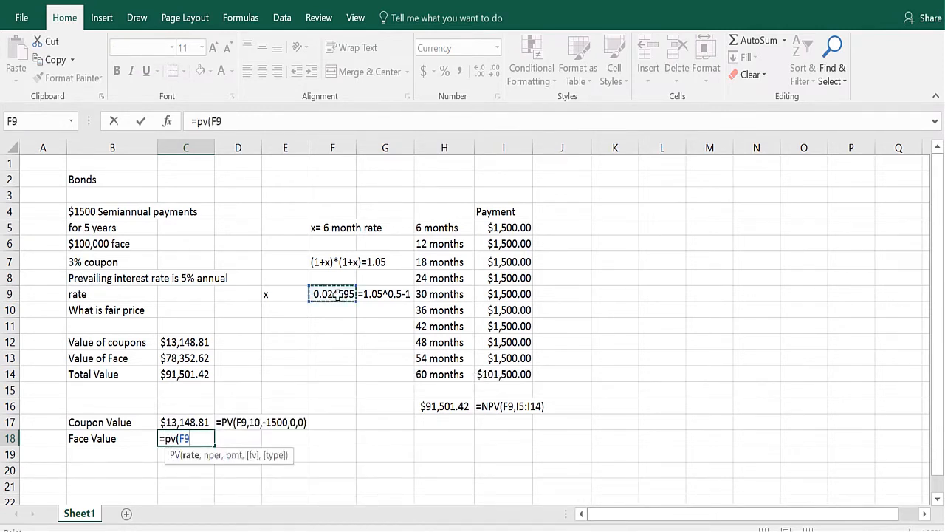
pyautogui.write(',10,')
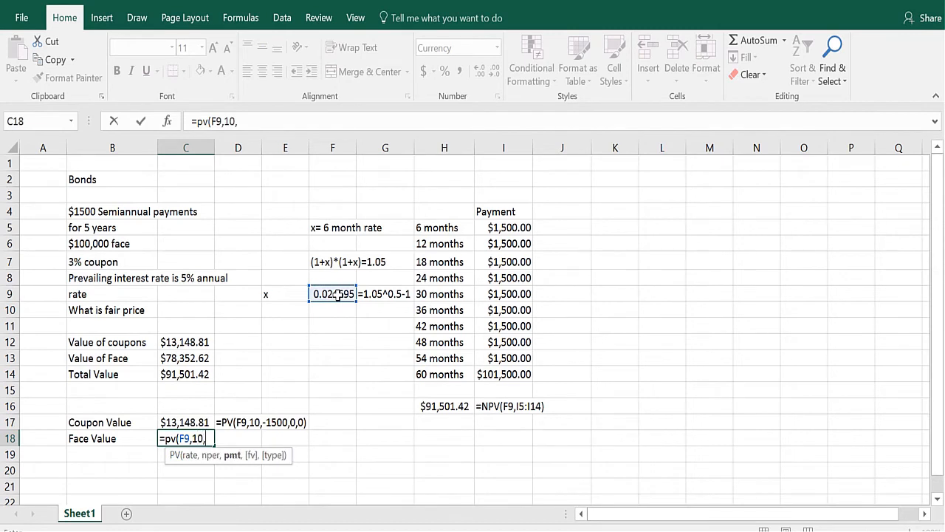
pyautogui.write('-100000')
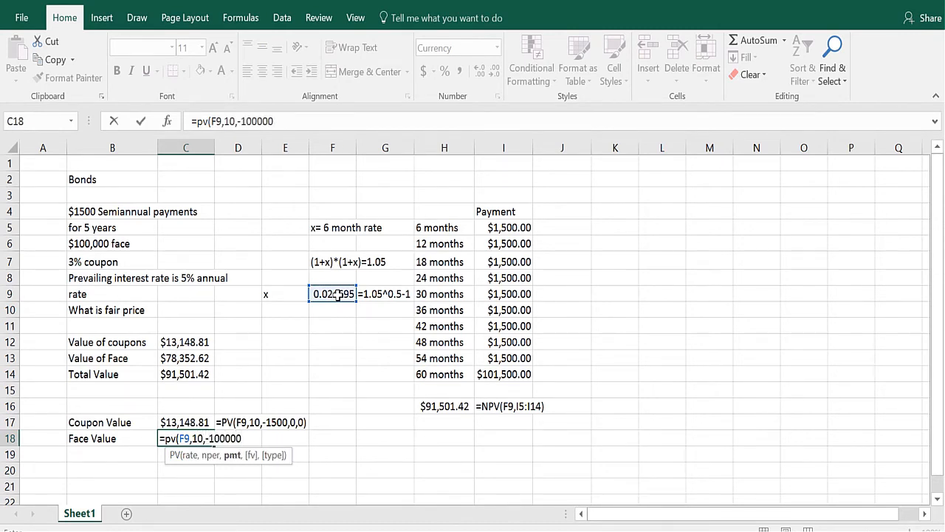
pyautogui.press('BackSpace')
pyautogui.press('BackSpace')
pyautogui.press('BackSpace')
pyautogui.press('BackSpace')
pyautogui.write('0')
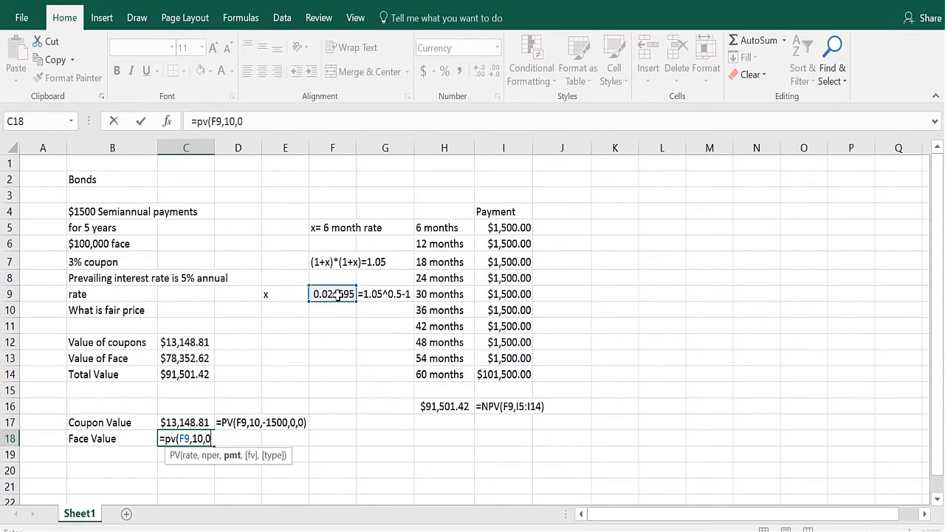
pyautogui.write(',-`0')
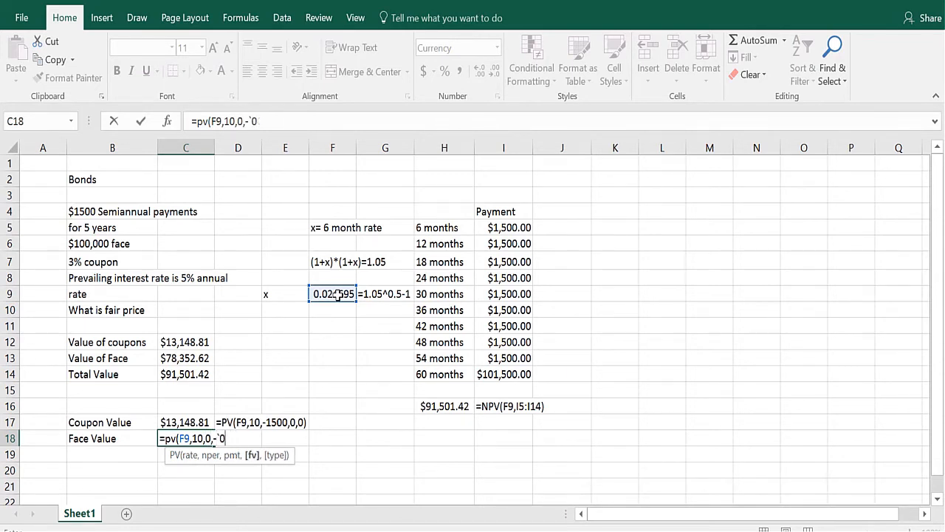
pyautogui.press('BackSpace')
pyautogui.press('BackSpace')
pyautogui.write('100000,')
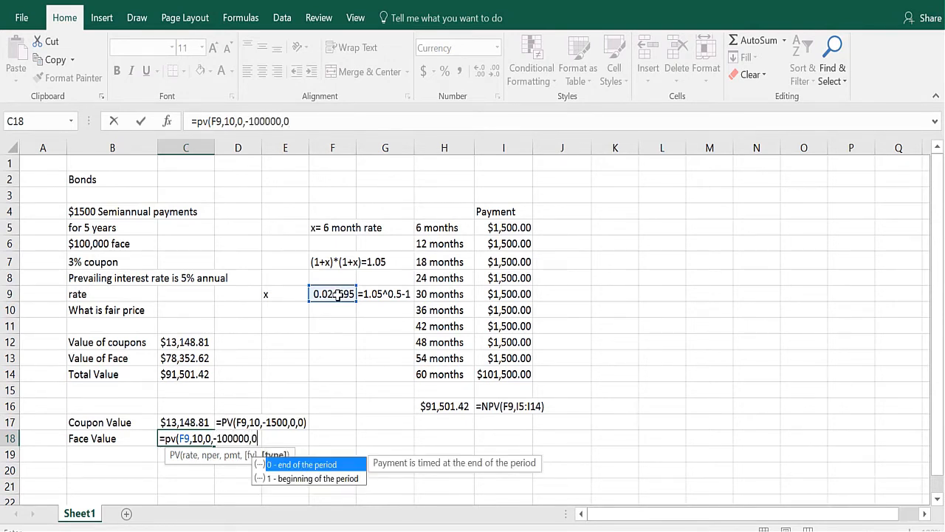
pyautogui.write('0)')
pyautogui.press('Return')
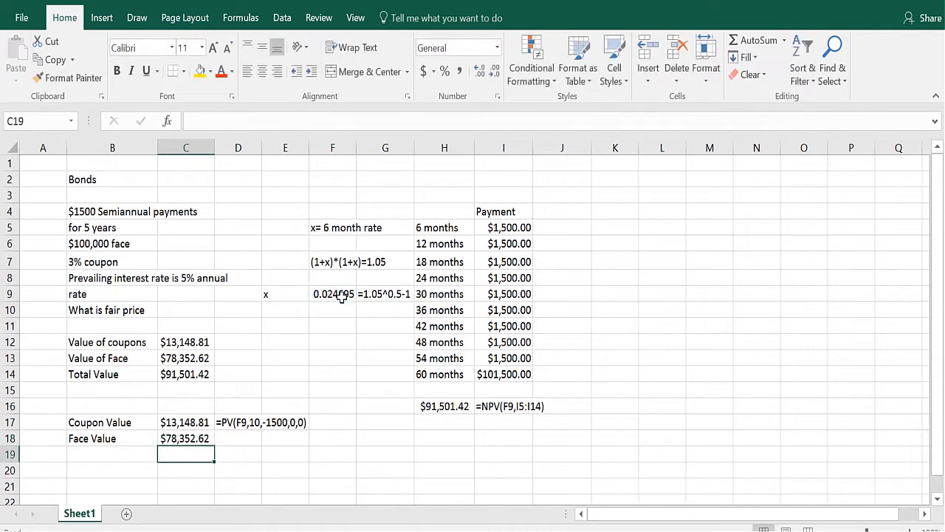
# Fill the FORMULATEXT formula from D17 down into D18 to show the face value formula.
pyautogui.click(247, 423)
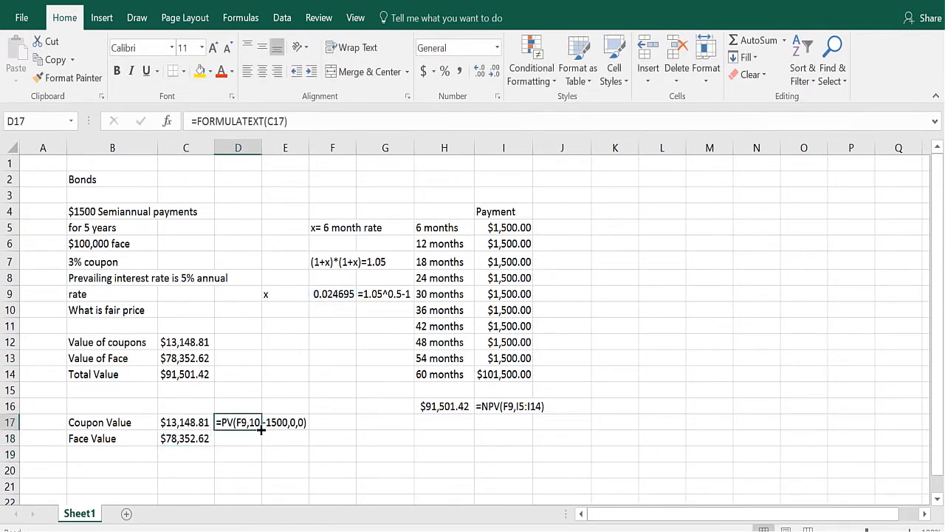
pyautogui.moveTo(262, 429); pyautogui.dragTo(257, 444)
# Add the label "Total Value" in B19.
pyautogui.click(104, 456)
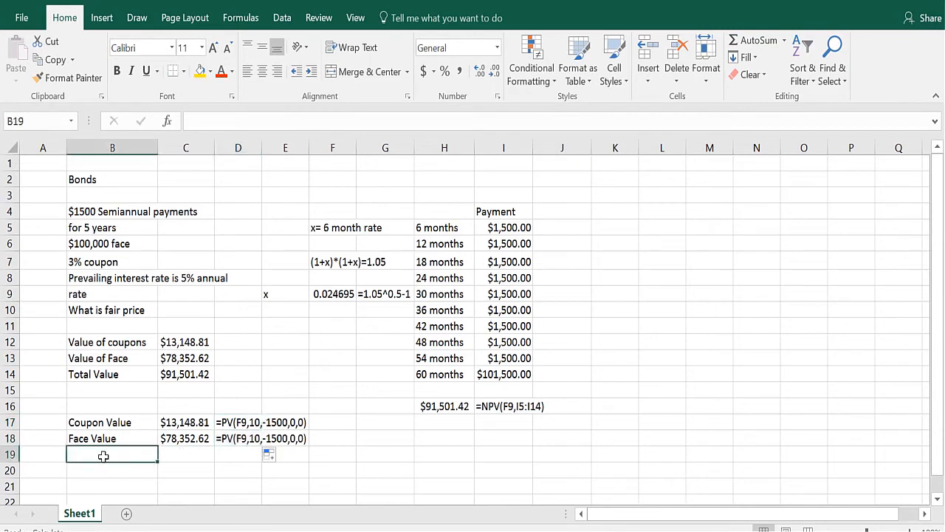
pyautogui.write('Total Val')
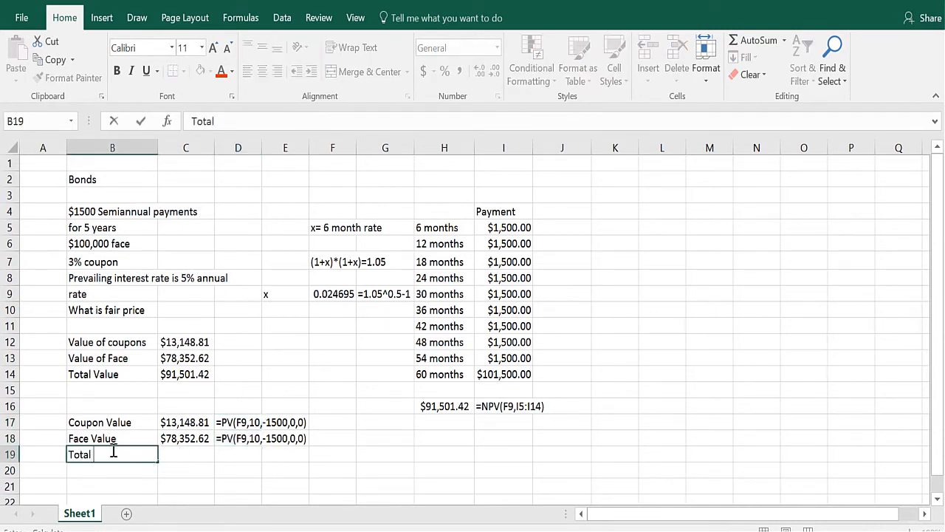
pyautogui.write('ue')
pyautogui.press('Return')
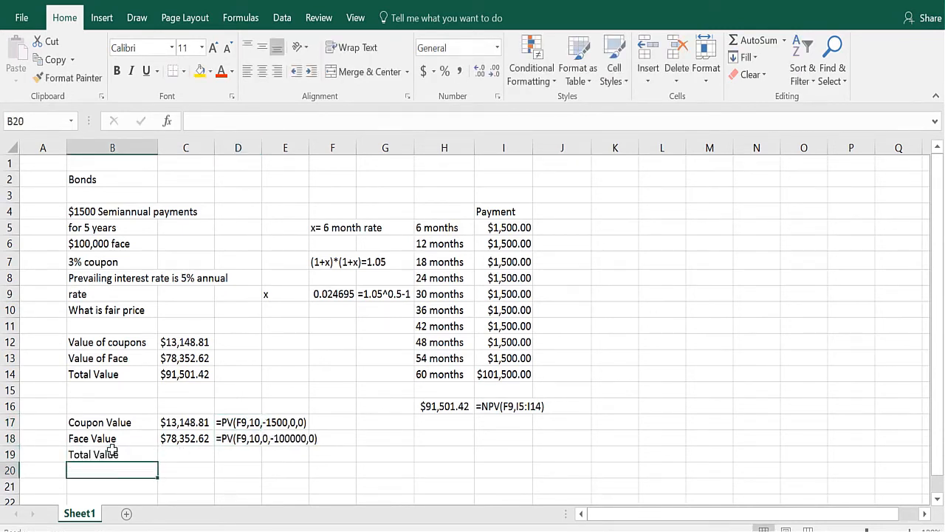
# Enter =SUM(C17:C18) in C19 to total the coupon and face values.
pyautogui.click(188, 453)
pyautogui.write('=sum(')
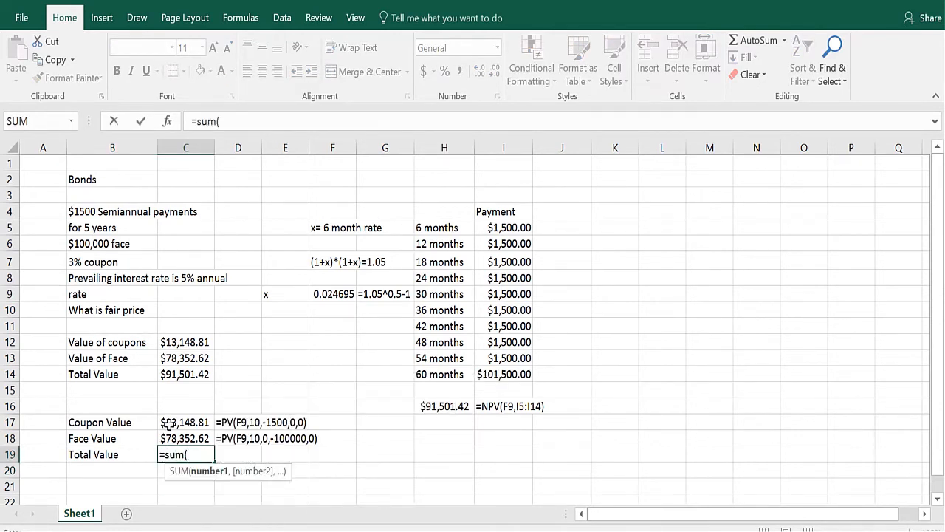
pyautogui.moveTo(169, 424); pyautogui.dragTo(169, 437)
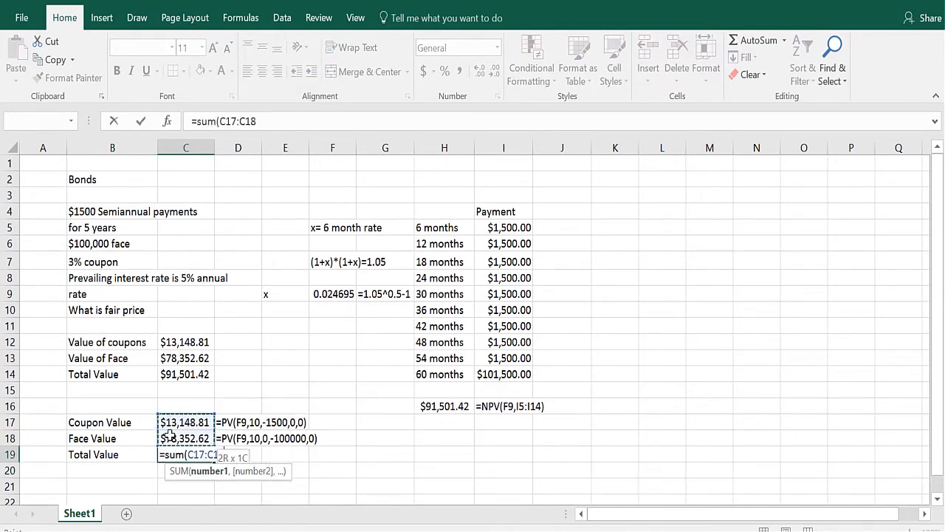
pyautogui.write(')')
pyautogui.press('Return')
pyautogui.click(194, 452)
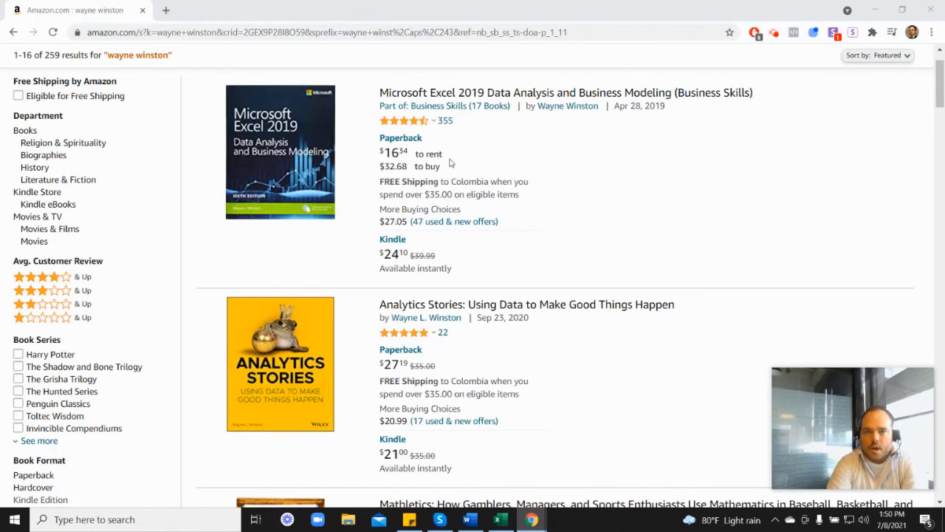
# Switch to the browser and scroll through the Amazon search results for Wayne Winston books.
pyautogui.moveTo(405, 127)
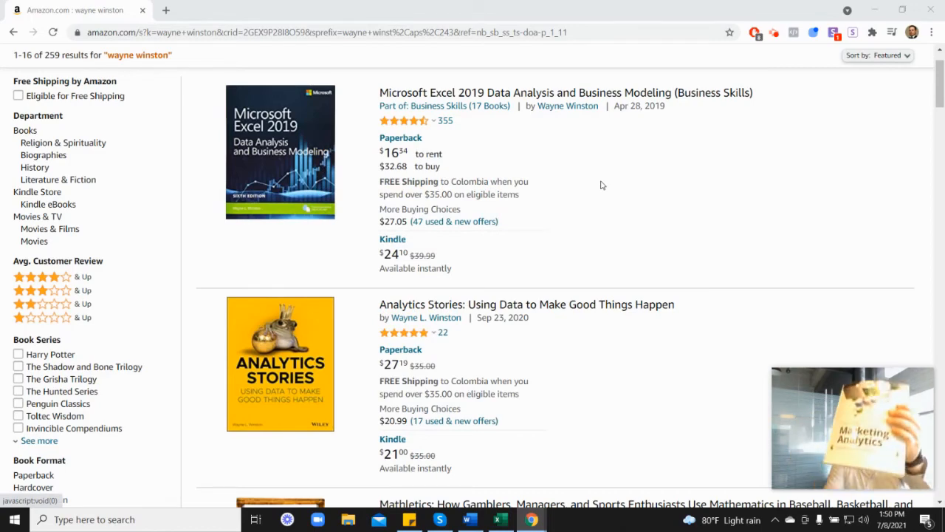
pyautogui.scroll(-6, 872, 300)
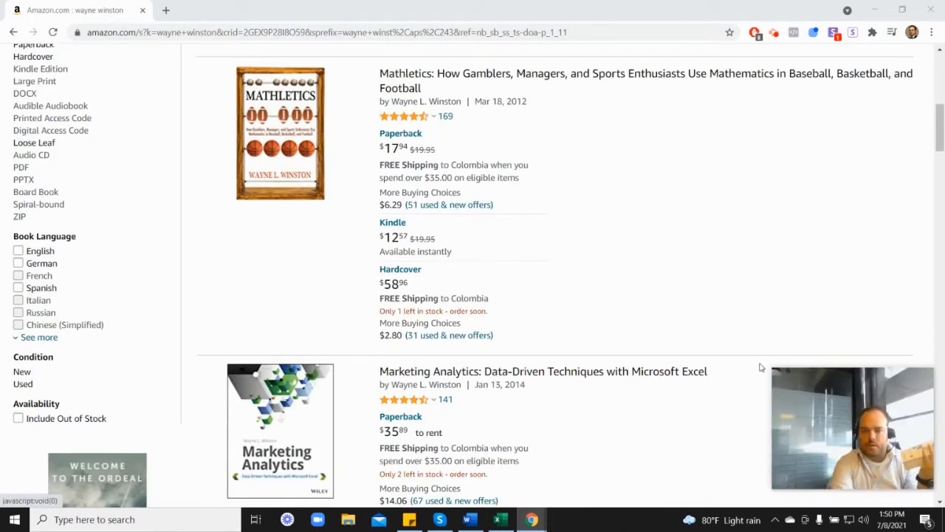
pyautogui.scroll(-1, 419, 353)
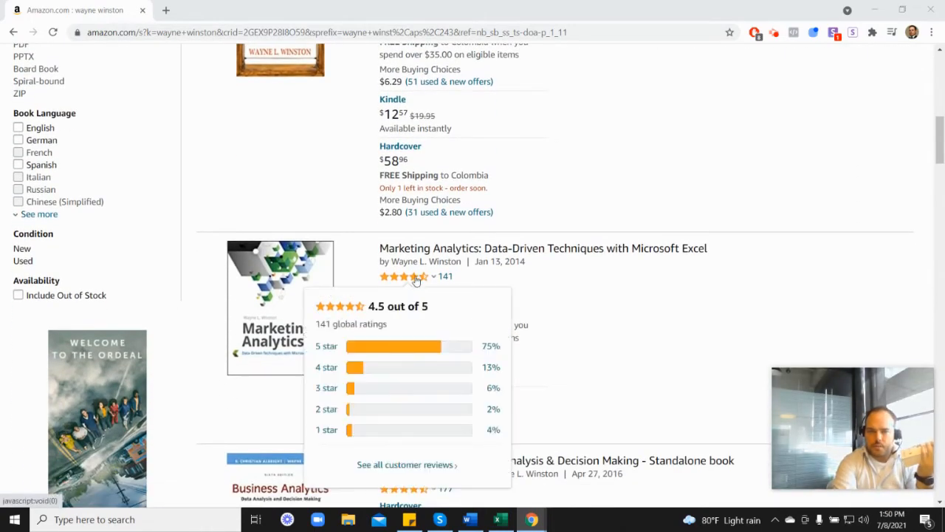
pyautogui.scroll(3, 550, 281)
pyautogui.scroll(2, 550, 281)
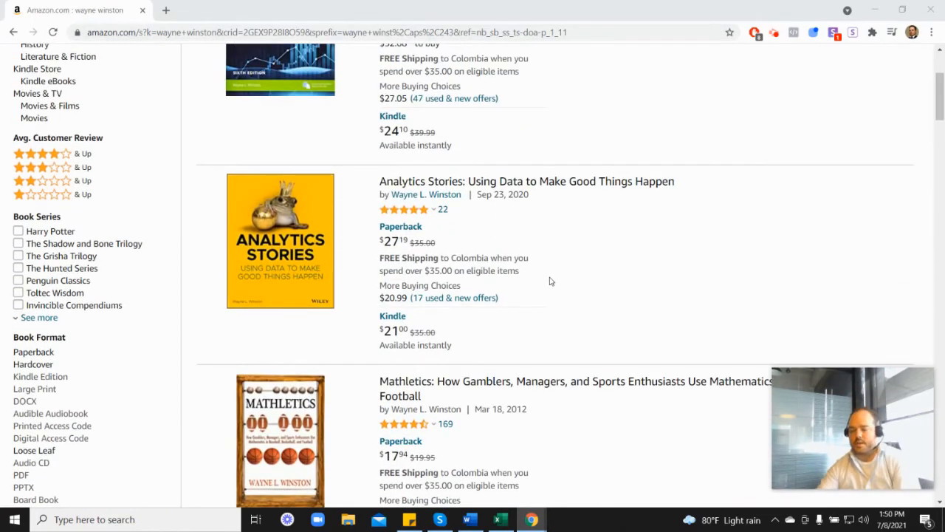